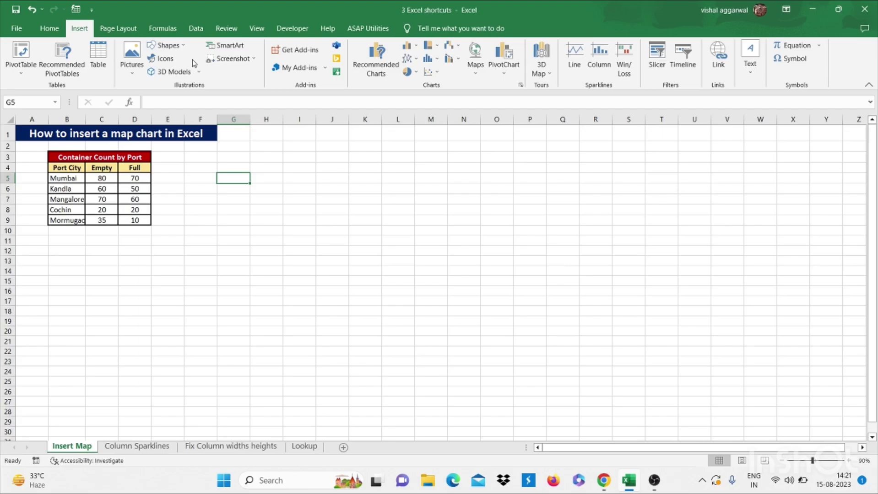
- Add the Bing Maps add-in, found by searching 'map', and accept its license terms
{"action": "left_click", "coordinate": [300, 51]}
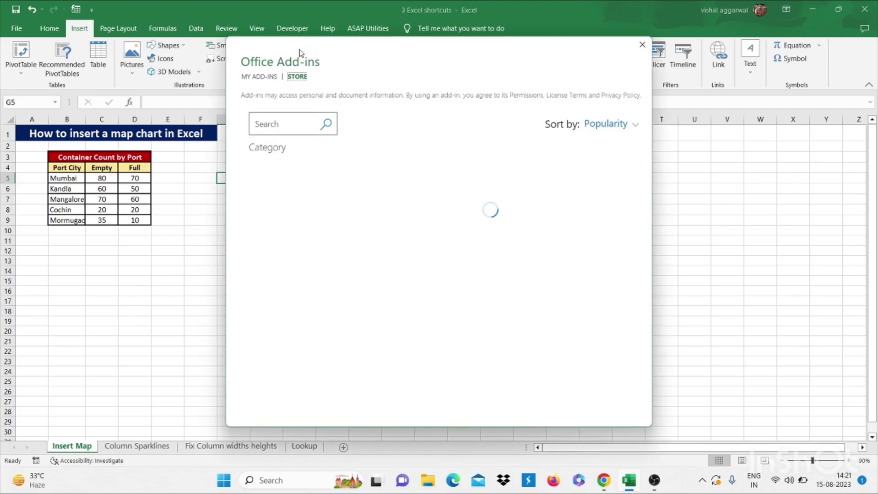
{"action": "left_click", "coordinate": [276, 123]}
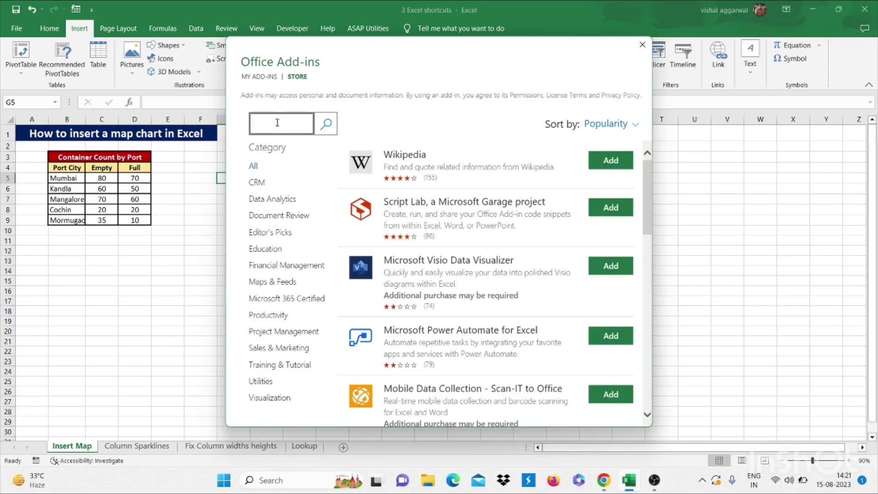
{"action": "type", "text": "map"}
{"action": "left_click", "coordinate": [327, 135]}
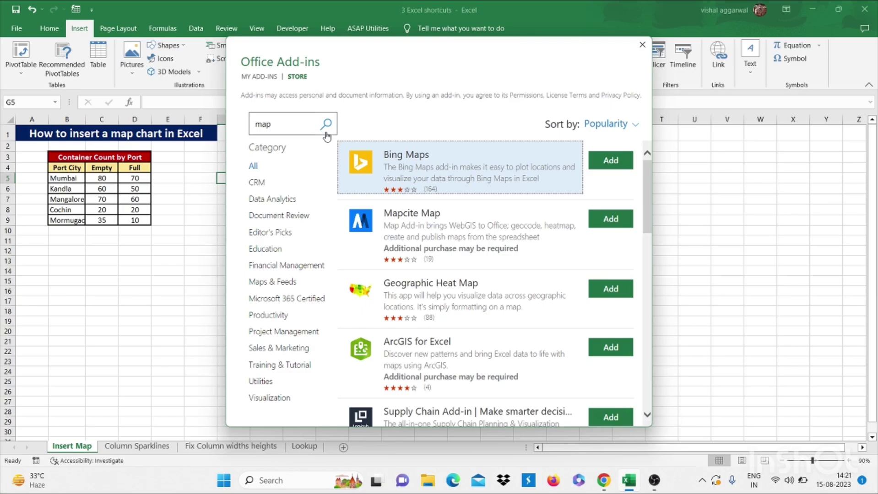
{"action": "left_click", "coordinate": [598, 163]}
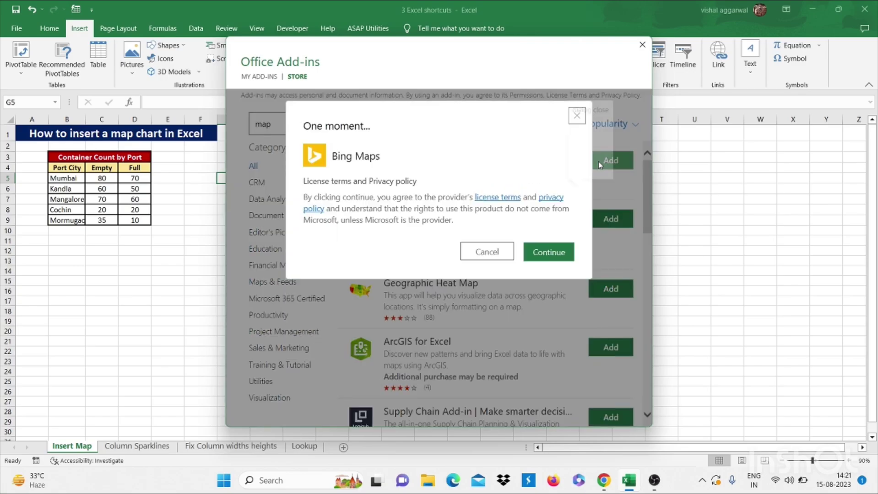
{"action": "left_click", "coordinate": [543, 252]}
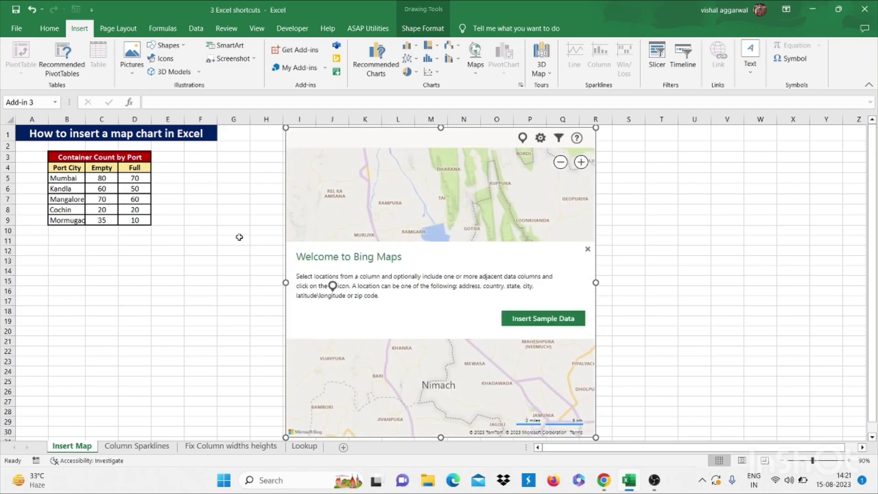
- Dismiss the Bing Maps welcome card and set the map's data to the port table B4:D9
{"action": "left_click", "coordinate": [586, 249]}
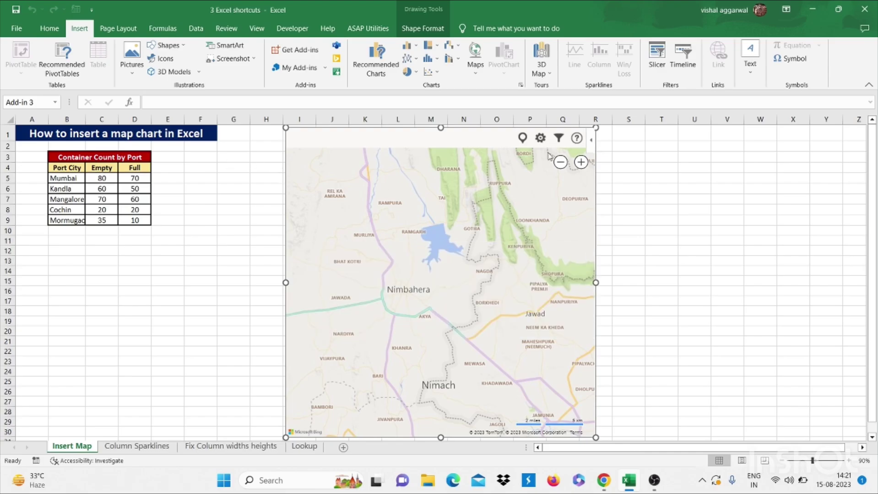
{"action": "left_click", "coordinate": [558, 140]}
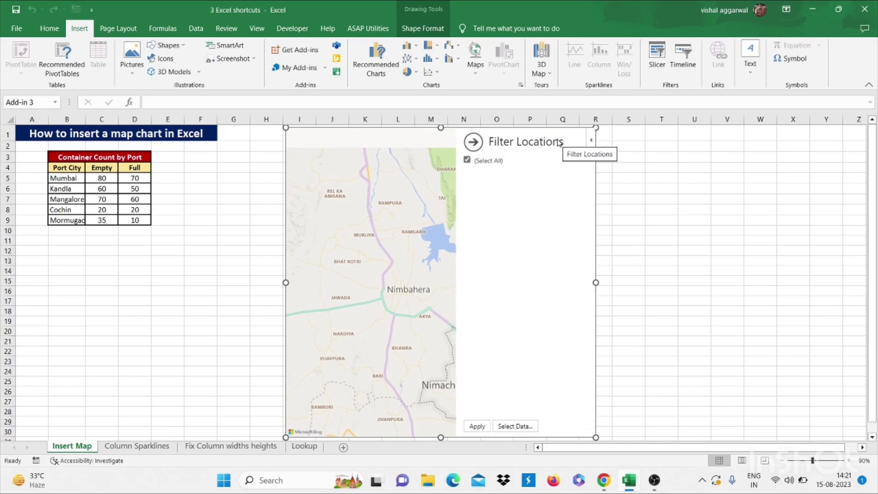
{"action": "left_click", "coordinate": [514, 427]}
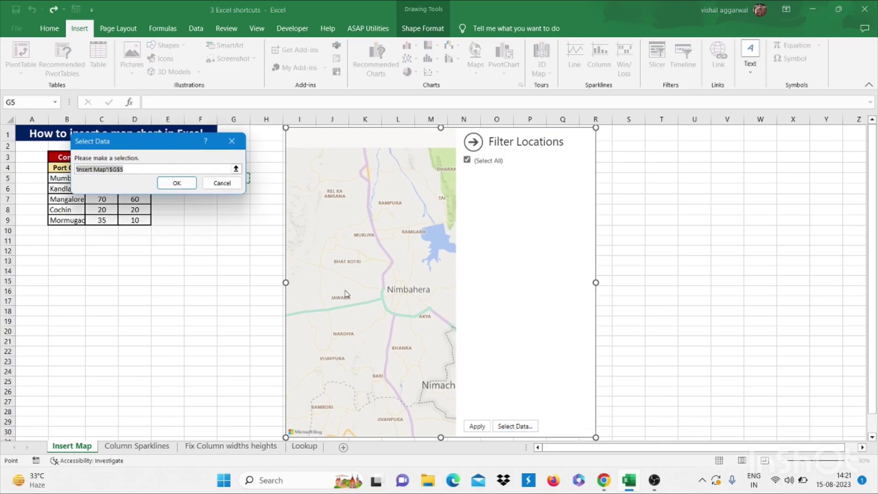
{"action": "left_click_drag", "start_coordinate": [157, 144], "coordinate": [272, 175]}
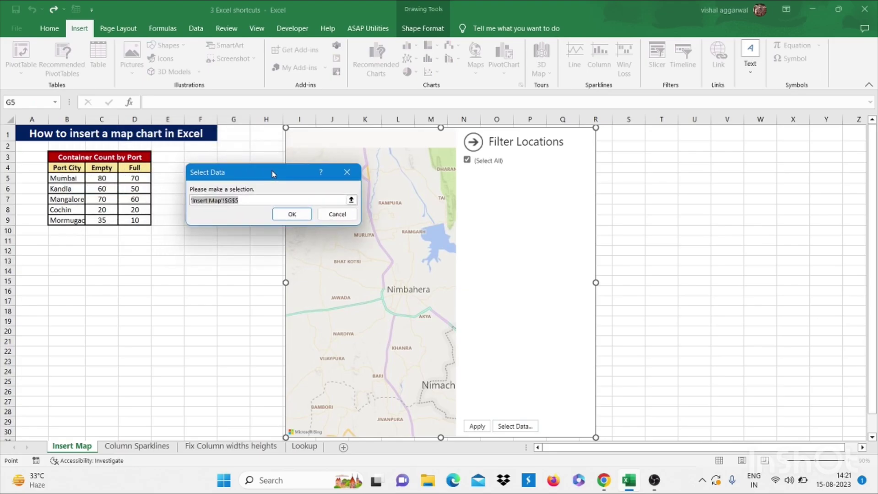
{"action": "left_click_drag", "start_coordinate": [76, 166], "coordinate": [130, 216]}
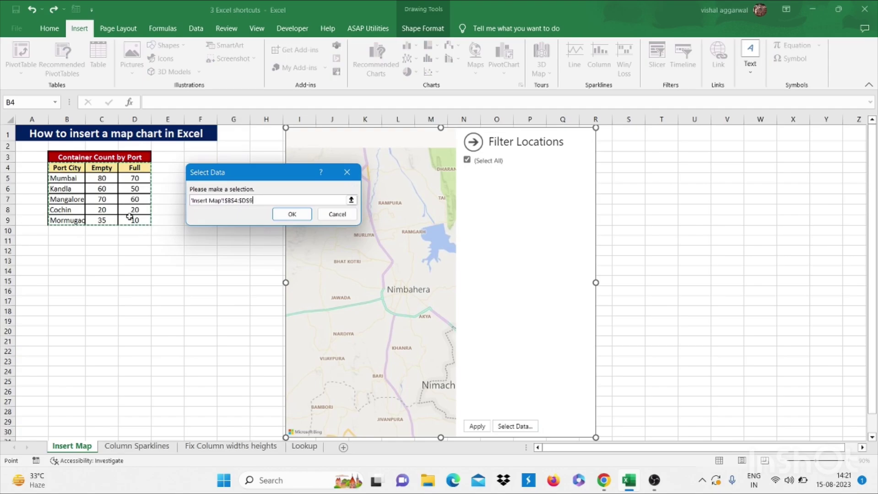
{"action": "left_click", "coordinate": [283, 216]}
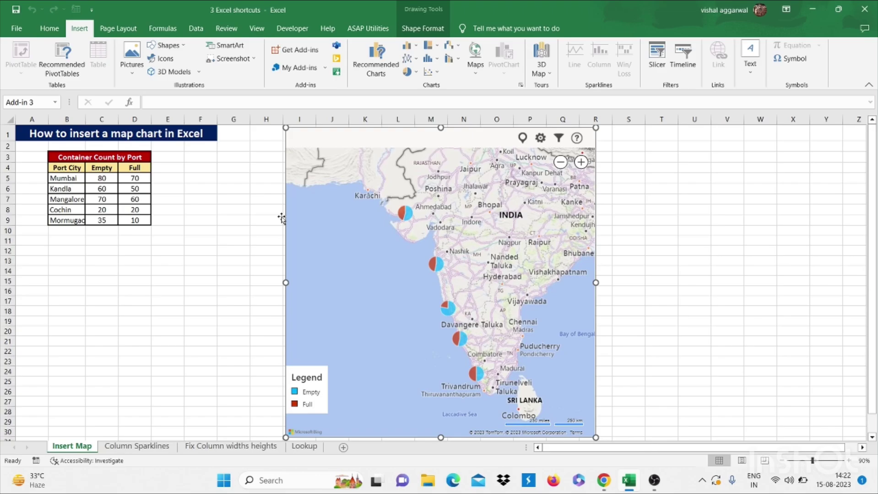
- On the Column Sparklines sheet, select the Jan–Dec sales figures C4:N9
{"action": "left_click", "coordinate": [139, 448]}
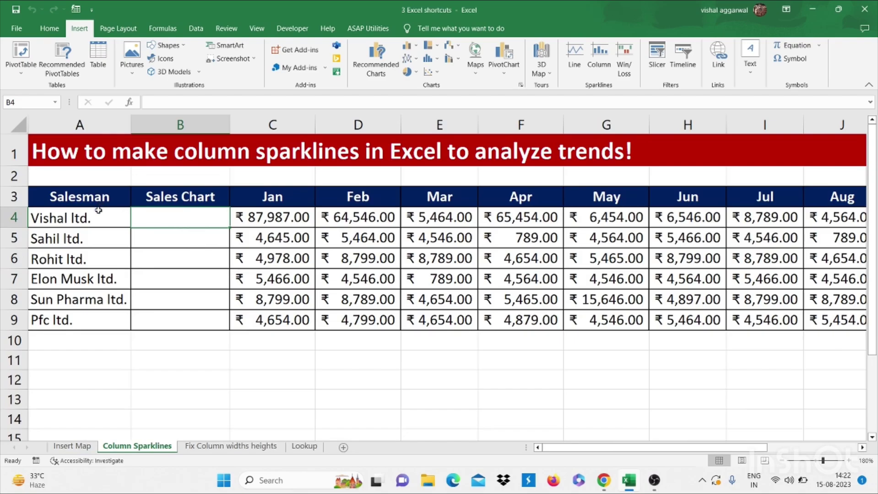
{"action": "left_click", "coordinate": [265, 217]}
{"action": "left_click_drag", "start_coordinate": [397, 252], "coordinate": [649, 329]}
{"action": "left_click", "coordinate": [341, 232]}
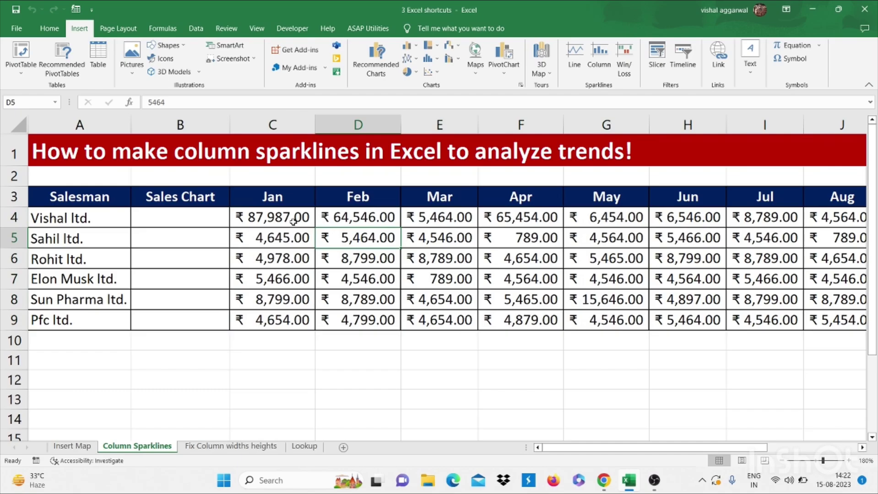
{"action": "left_click_drag", "start_coordinate": [196, 213], "coordinate": [193, 327]}
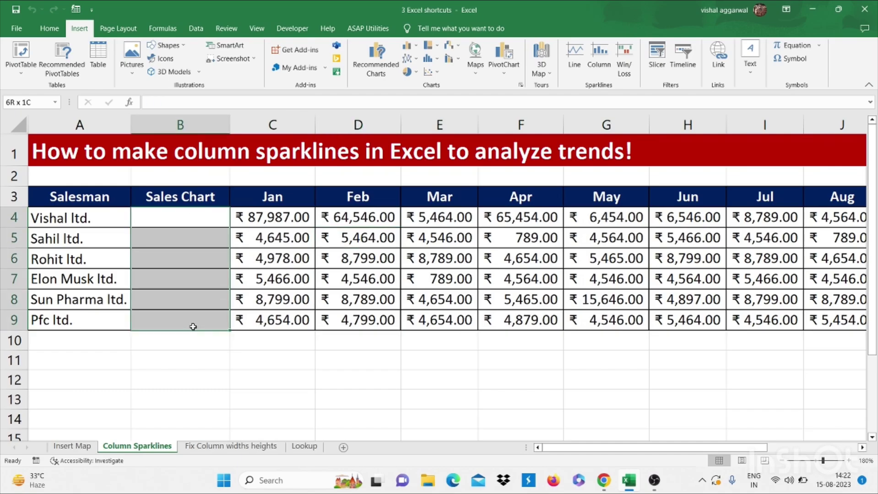
{"action": "left_click", "coordinate": [261, 220]}
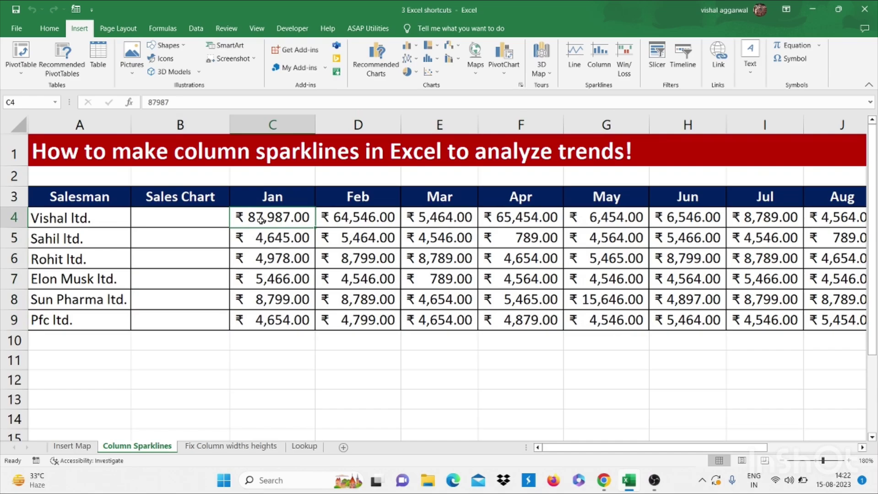
{"action": "left_click_drag", "start_coordinate": [266, 223], "coordinate": [727, 328]}
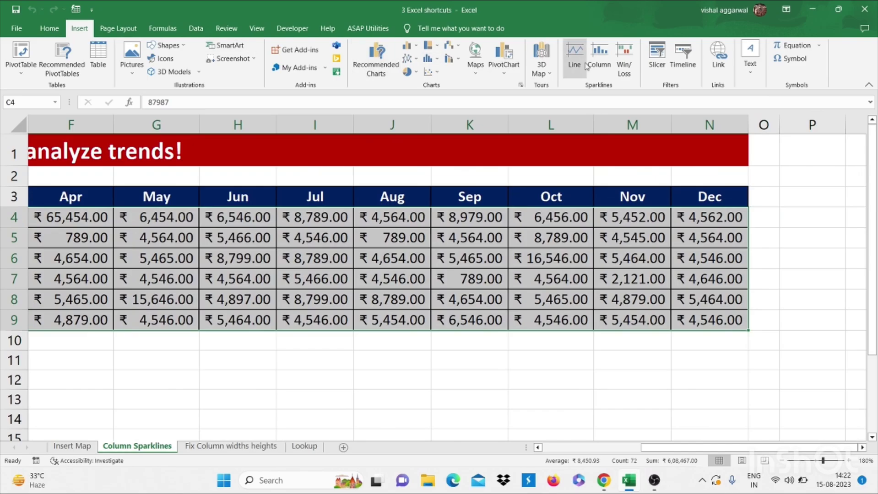
- Insert column sparklines from C4:N9 with location range $B$4:$B$9, one per salesman
{"action": "left_click", "coordinate": [600, 60]}
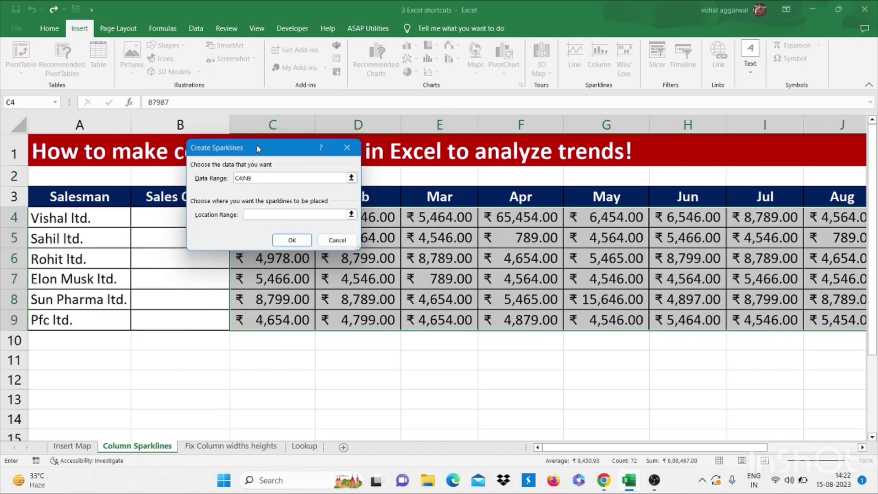
{"action": "left_click_drag", "start_coordinate": [257, 146], "coordinate": [431, 131]}
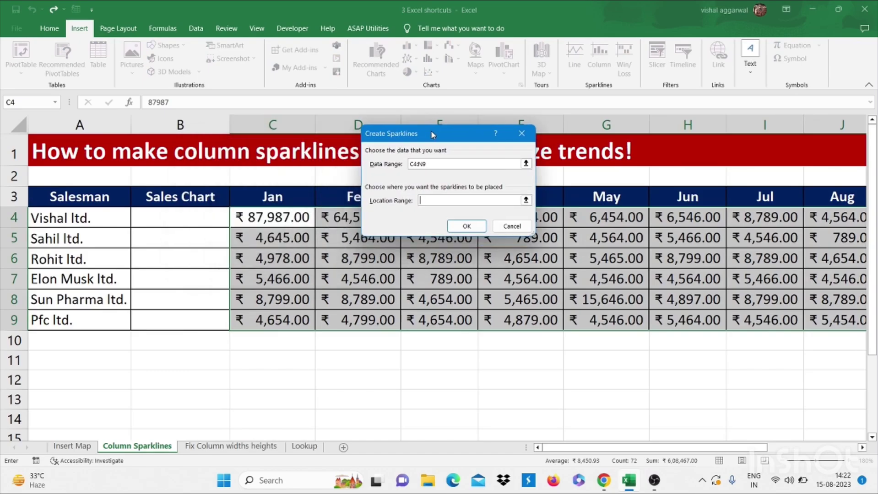
{"action": "left_click", "coordinate": [526, 200]}
{"action": "left_click", "coordinate": [185, 214]}
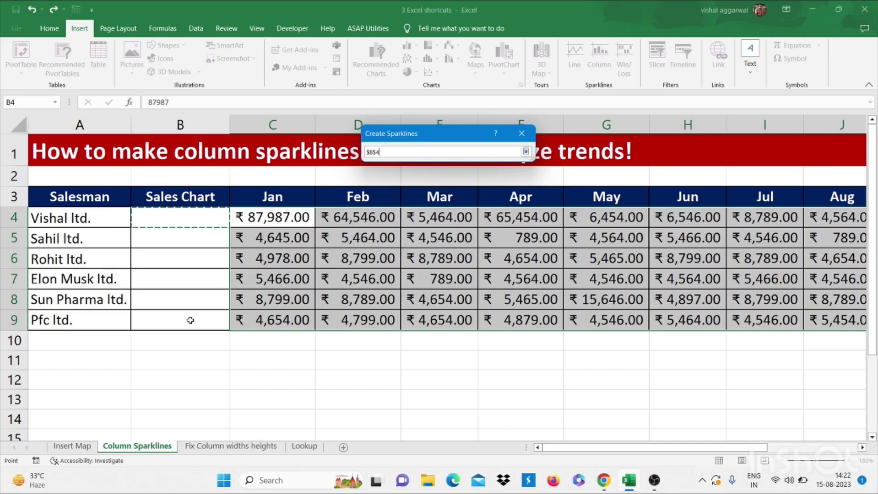
{"action": "left_click_drag", "start_coordinate": [190, 220], "coordinate": [191, 321]}
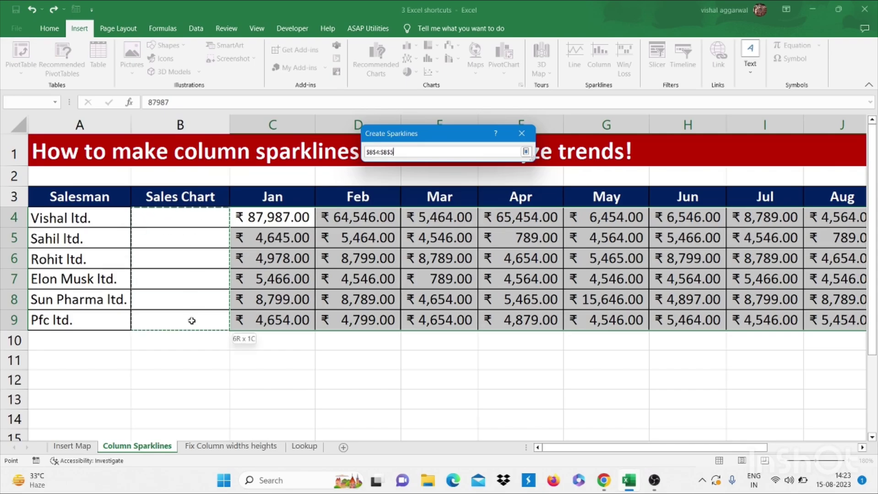
{"action": "key", "text": "Return"}
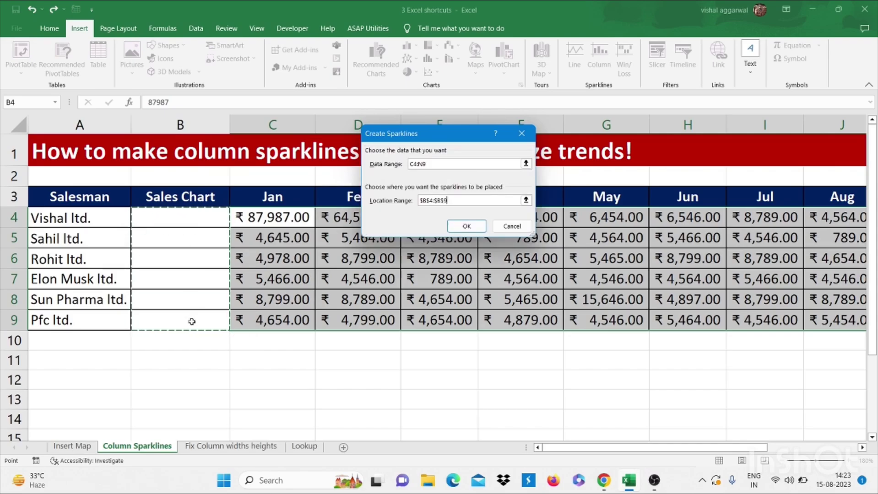
{"action": "left_click", "coordinate": [467, 226]}
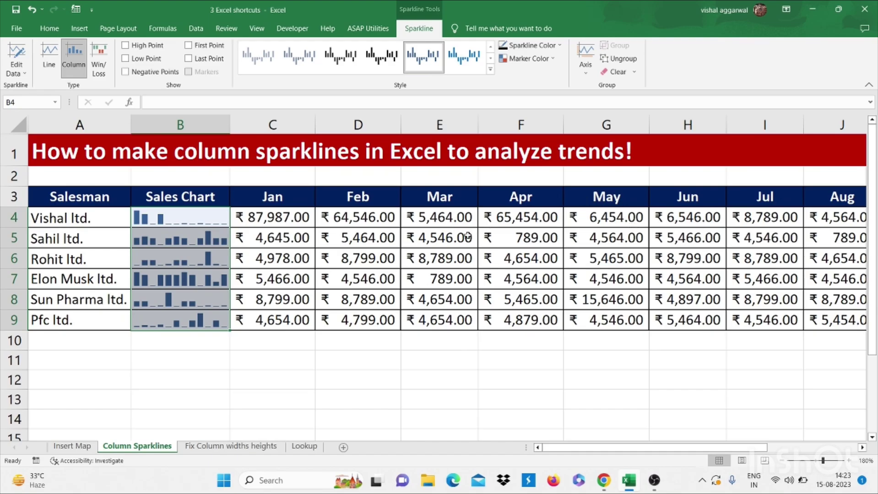
{"action": "left_click", "coordinate": [265, 222]}
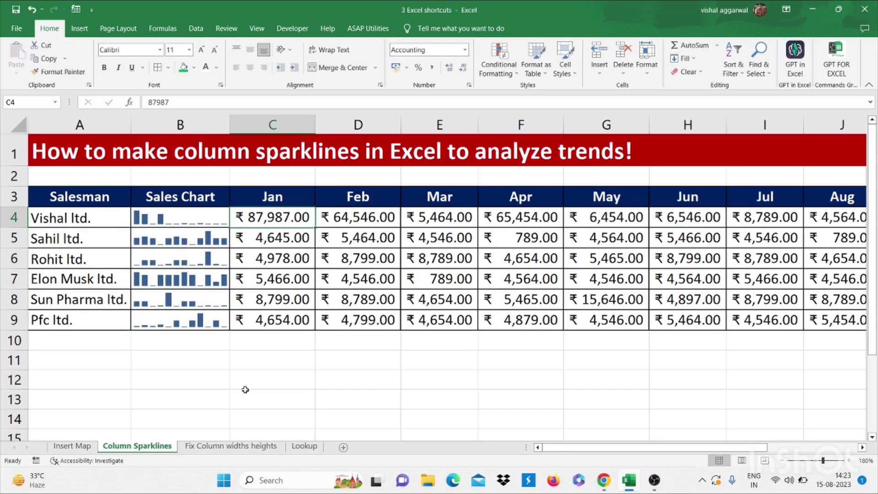
- On the Fix Column widths heights sheet, manually widen columns B, C, D and heighten row 5
{"action": "left_click", "coordinate": [211, 451]}
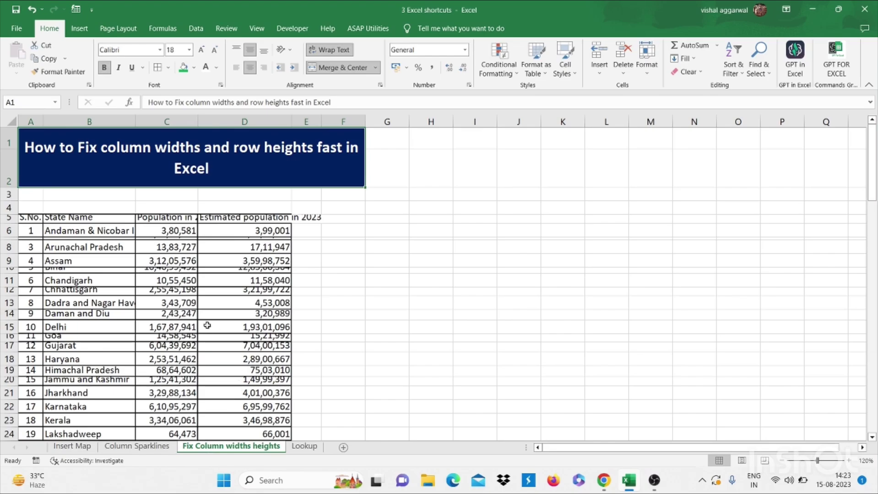
{"action": "left_click_drag", "start_coordinate": [202, 119], "coordinate": [223, 118]}
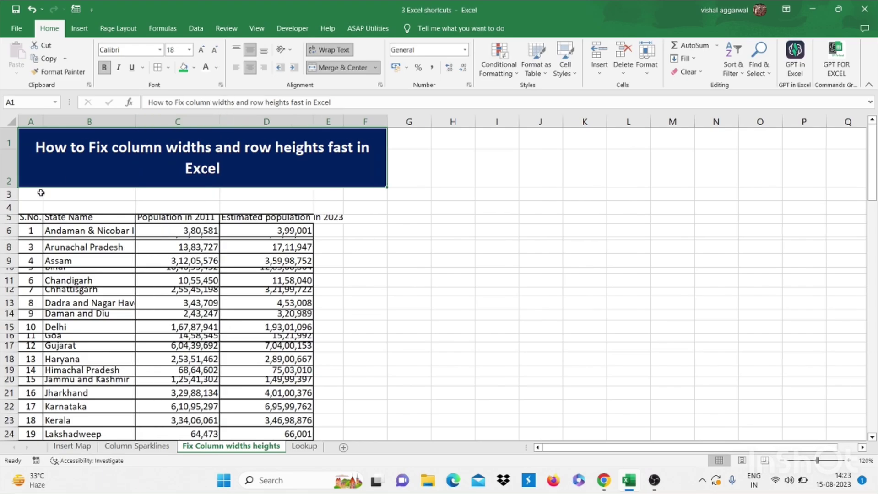
{"action": "left_click_drag", "start_coordinate": [10, 224], "coordinate": [12, 233]}
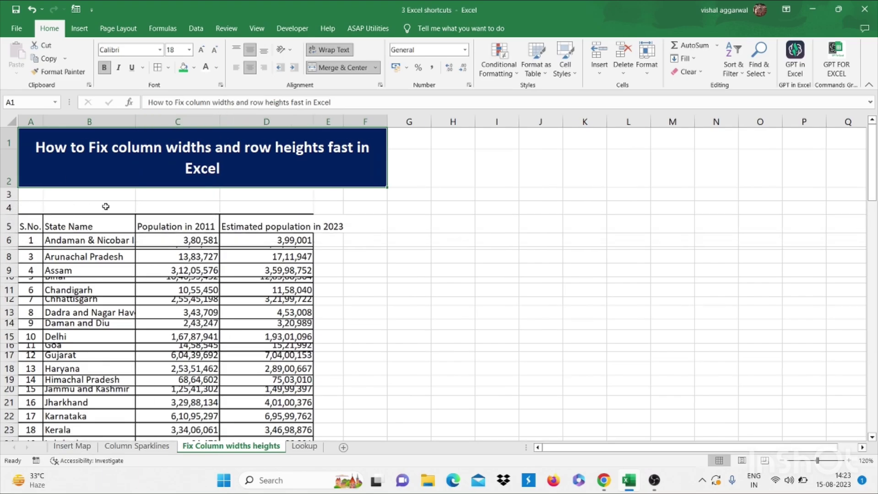
{"action": "left_click_drag", "start_coordinate": [135, 120], "coordinate": [152, 121]}
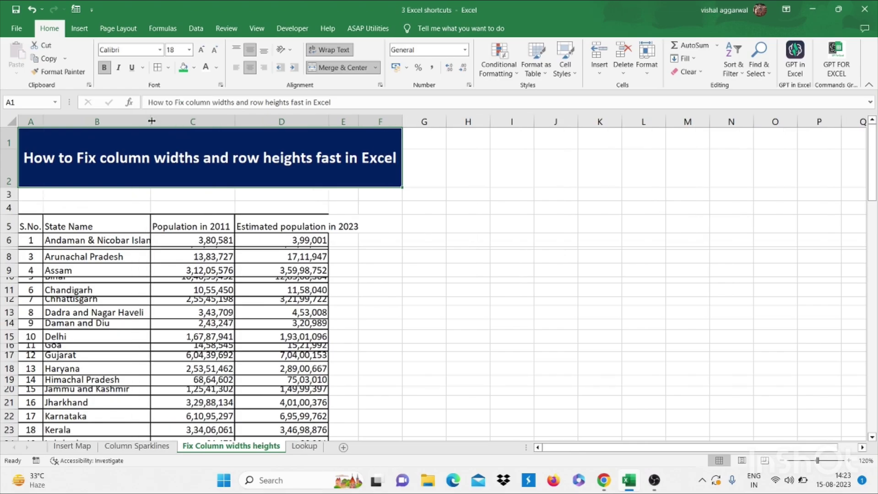
{"action": "left_click", "coordinate": [235, 121]}
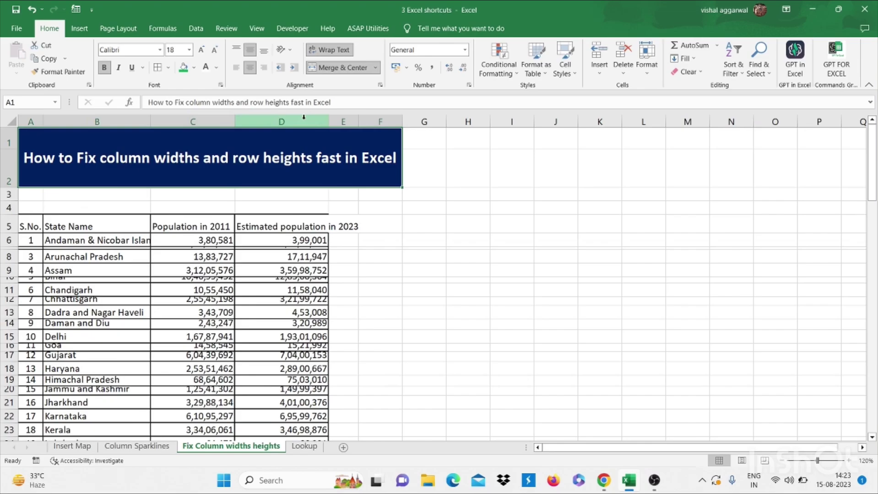
{"action": "left_click", "coordinate": [329, 123]}
{"action": "left_click_drag", "start_coordinate": [329, 124], "coordinate": [344, 123]}
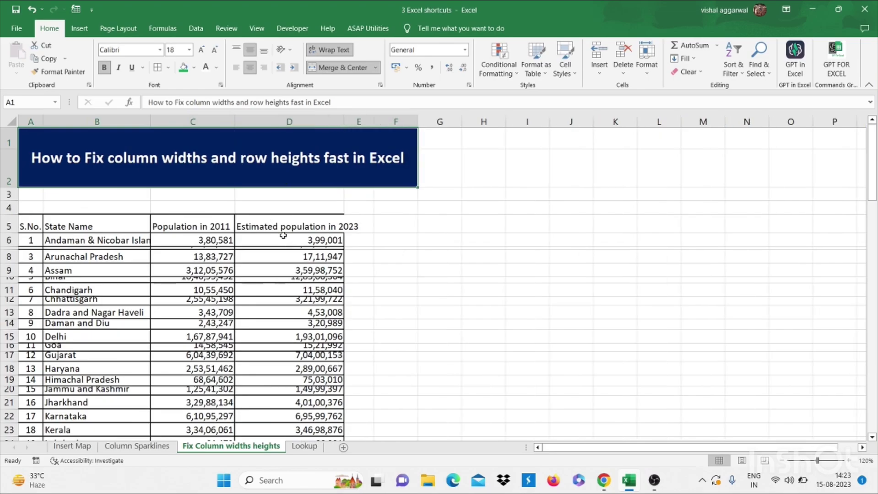
- Select the whole population table from A5 and AutoFit its column widths
{"action": "left_click", "coordinate": [39, 227]}
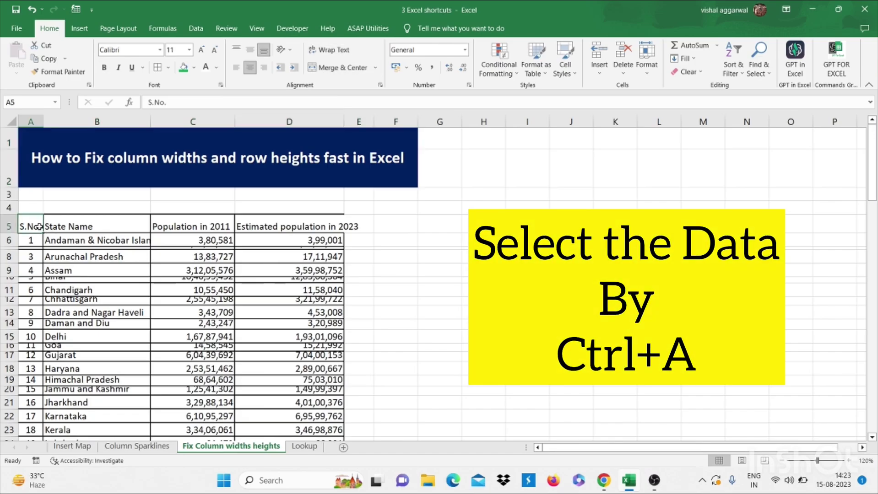
{"action": "key", "text": "ctrl+a"}
{"action": "scroll", "coordinate": [39, 227], "scroll_direction": "down", "scroll_amount": 6}
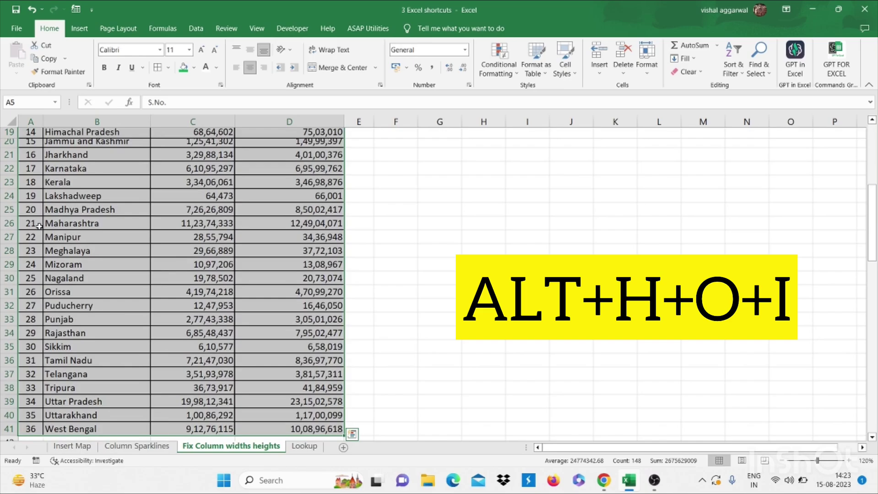
{"action": "key", "text": "alt"}
{"action": "key", "text": "h"}
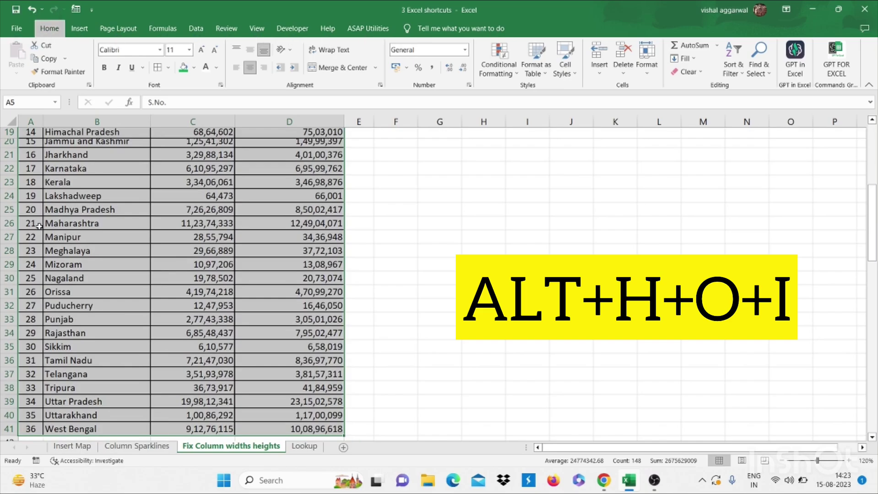
{"action": "key", "text": "o"}
{"action": "key", "text": "i"}
{"action": "key", "text": "alt+h"}
{"action": "key", "text": "o"}
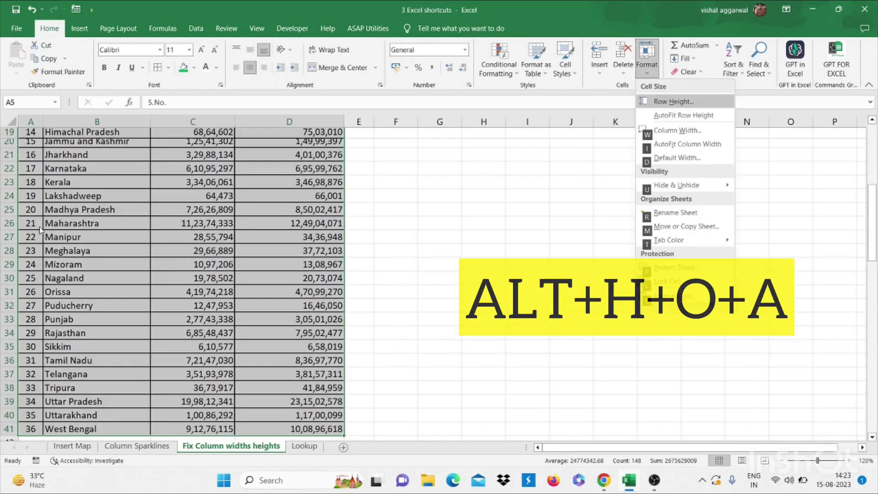
{"action": "key", "text": "a"}
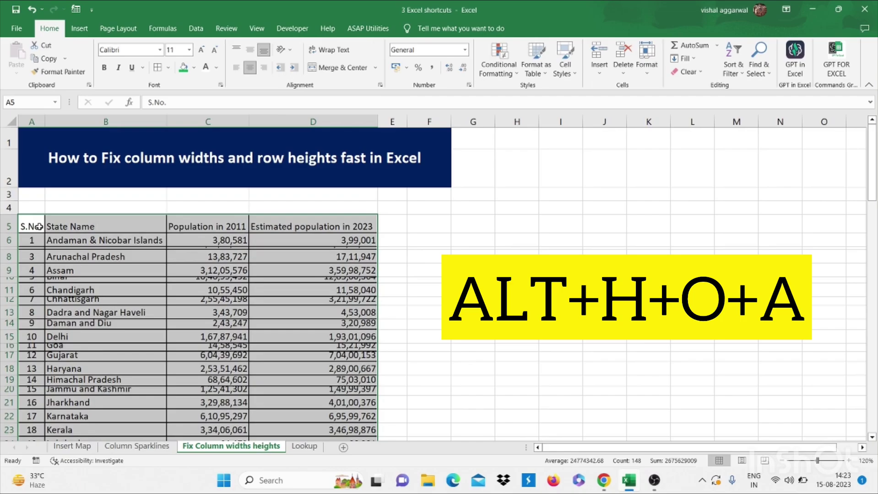
- AutoFit the row heights of the selected population table
{"action": "key", "text": "alt"}
{"action": "key", "text": "Escape"}
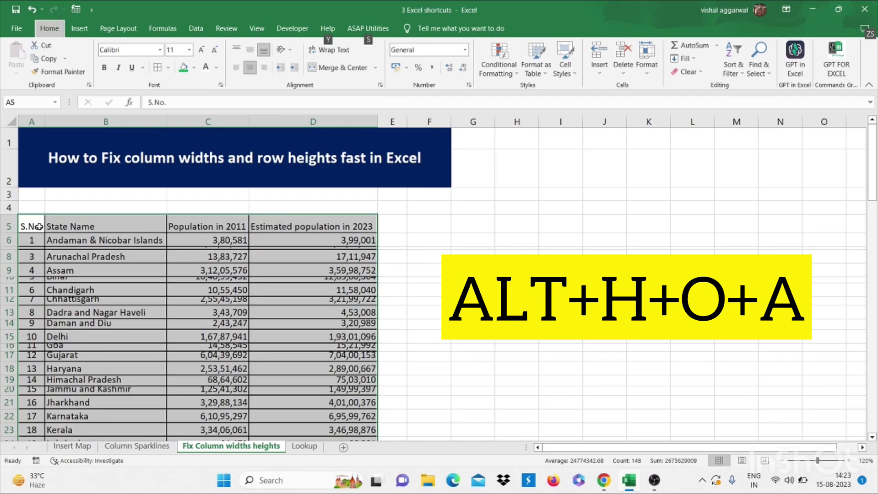
{"action": "key", "text": "alt+h"}
{"action": "key", "text": "o"}
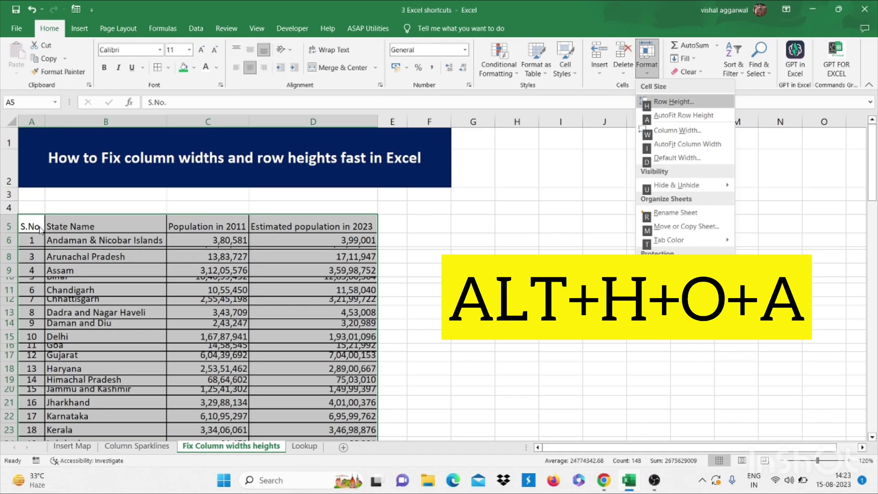
{"action": "key", "text": "a"}
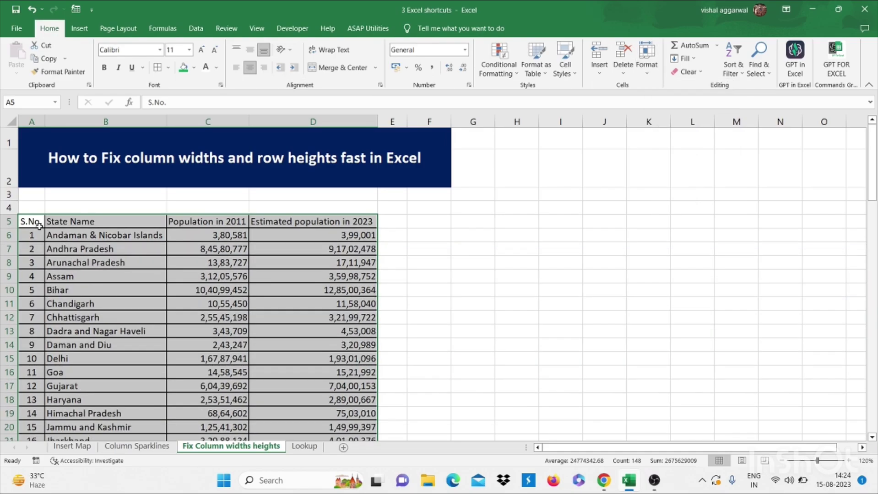
- Go to the Lookup sheet and highlight the Percentage and Grade table B4:C9
{"action": "left_click", "coordinate": [161, 276]}
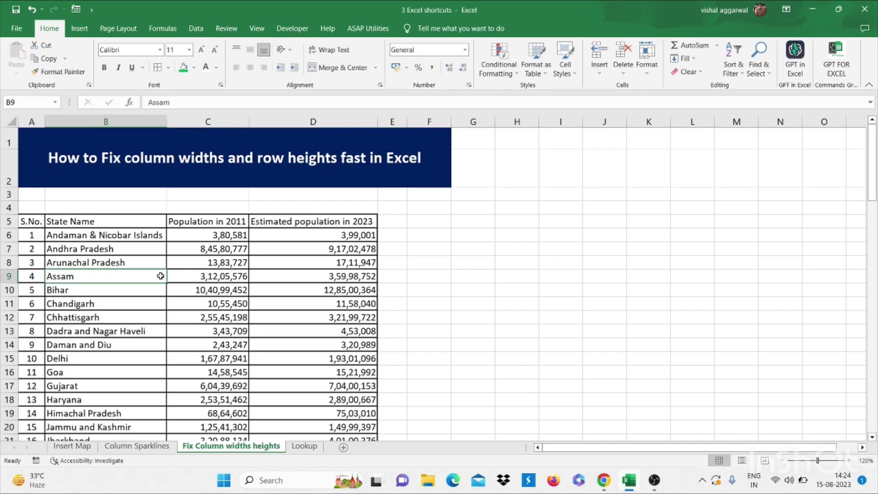
{"action": "left_click", "coordinate": [303, 447]}
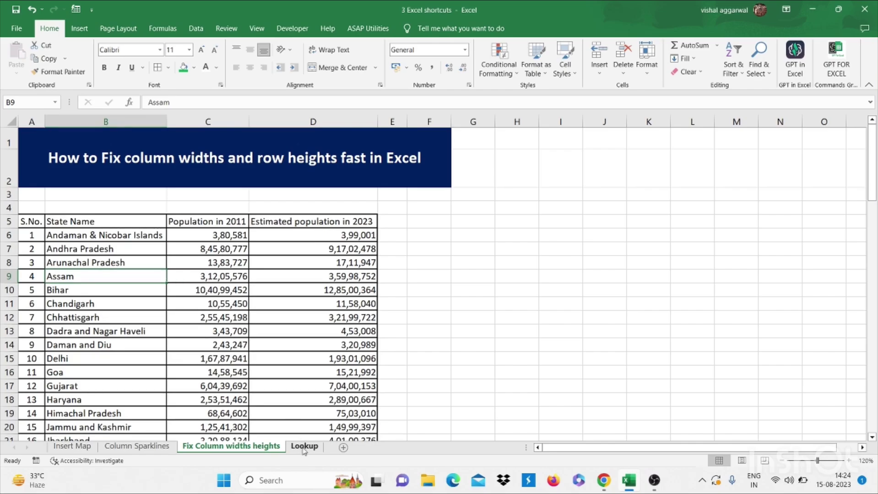
{"action": "left_click", "coordinate": [236, 287]}
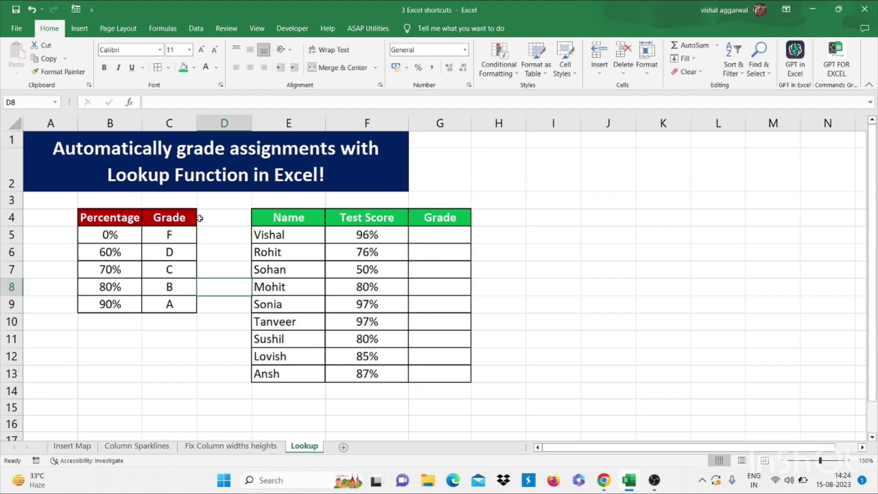
{"action": "left_click_drag", "start_coordinate": [127, 218], "coordinate": [169, 304]}
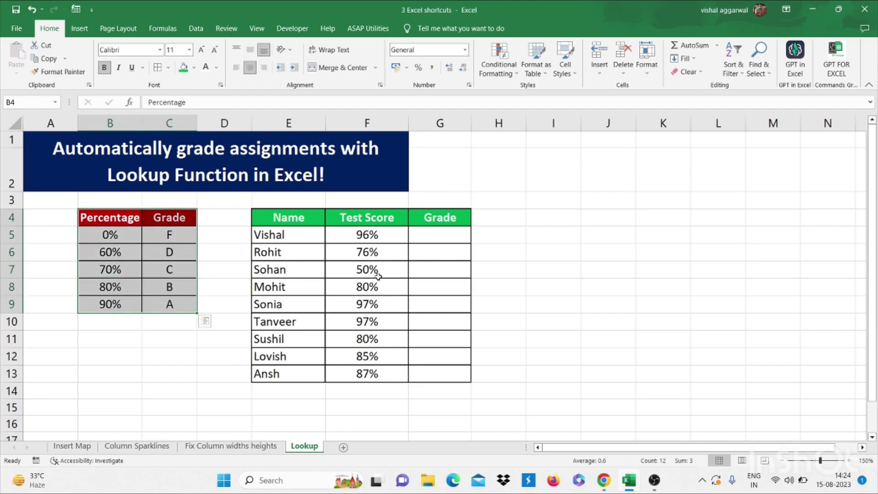
- Enter =LOOKUP(F5,$B$5:$B$9,$C$5:$C$9) in G5, grading the 96% score as A
{"action": "left_click", "coordinate": [430, 228]}
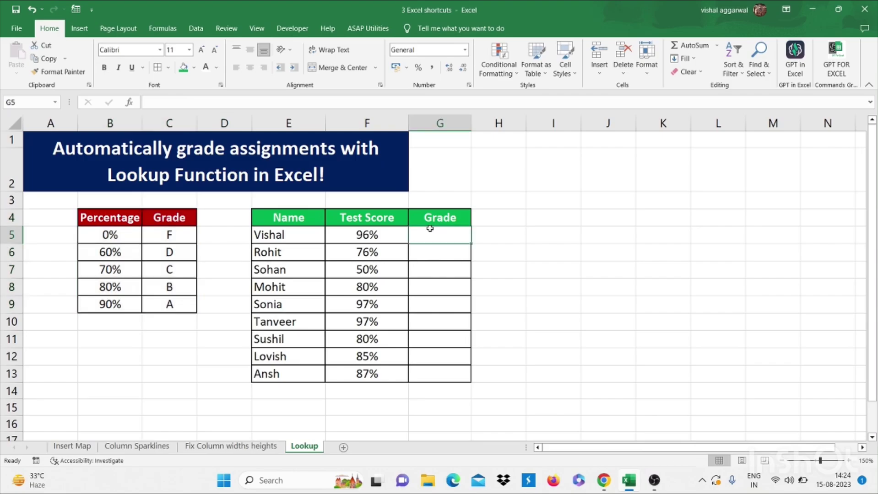
{"action": "type", "text": "=lookup"}
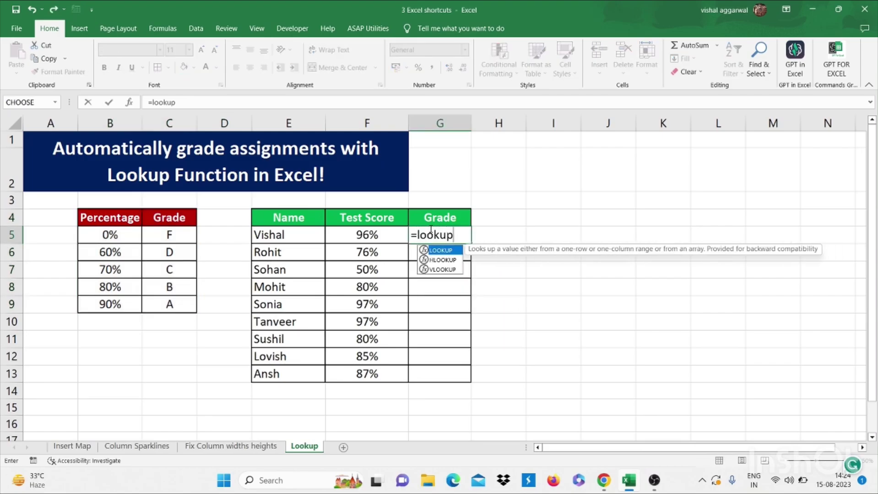
{"action": "type", "text": "("}
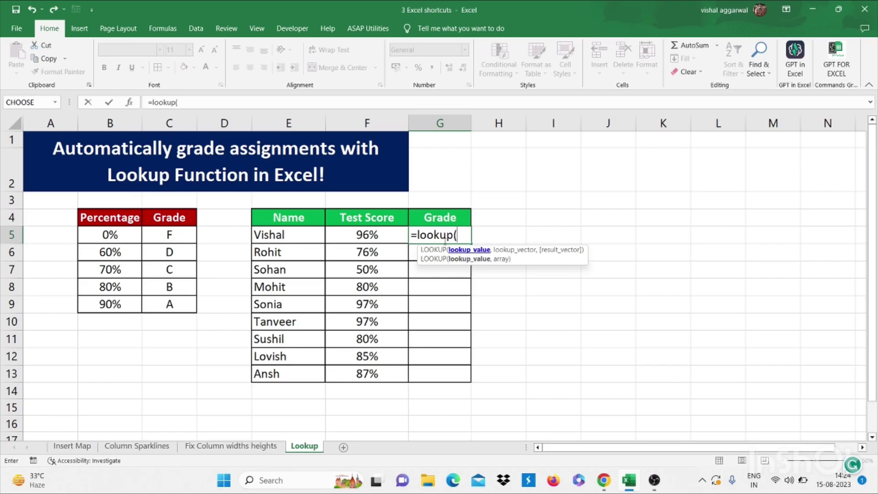
{"action": "left_click", "coordinate": [396, 234]}
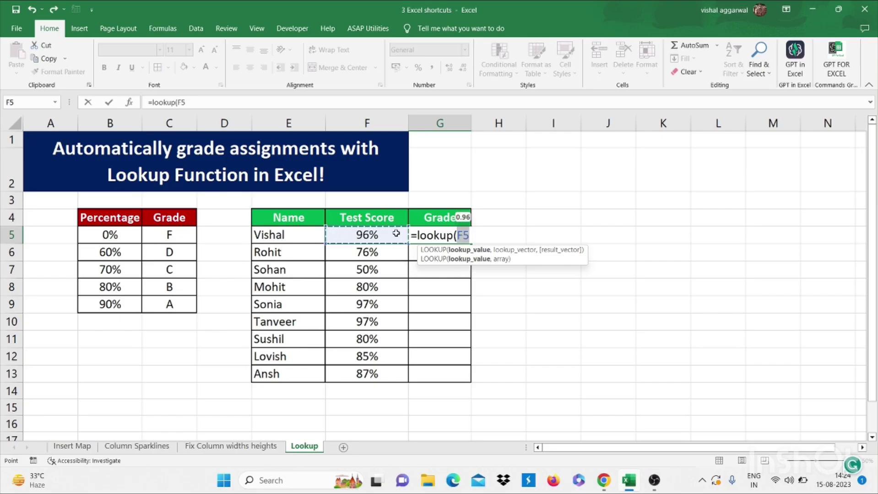
{"action": "type", "text": ","}
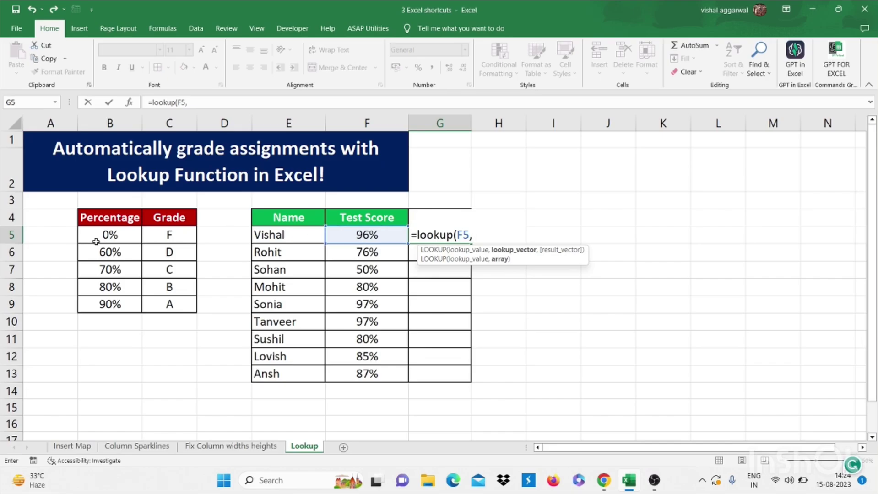
{"action": "left_click_drag", "start_coordinate": [97, 239], "coordinate": [101, 304]}
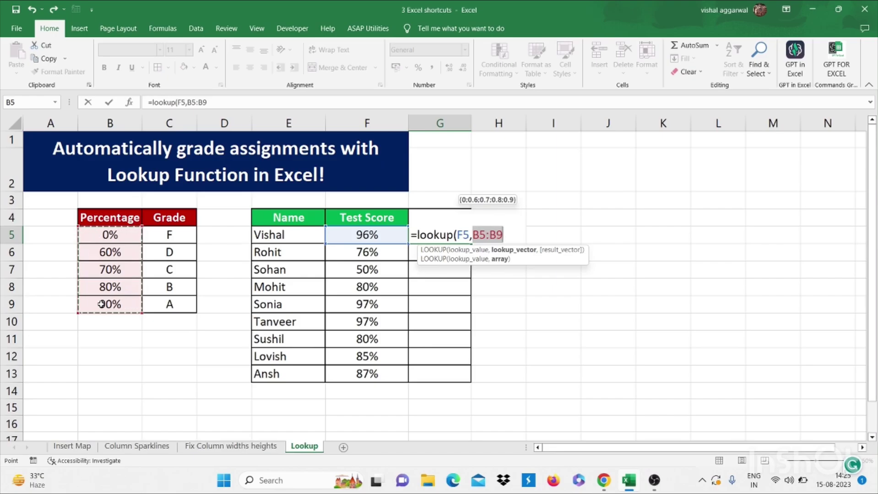
{"action": "key", "text": "F4"}
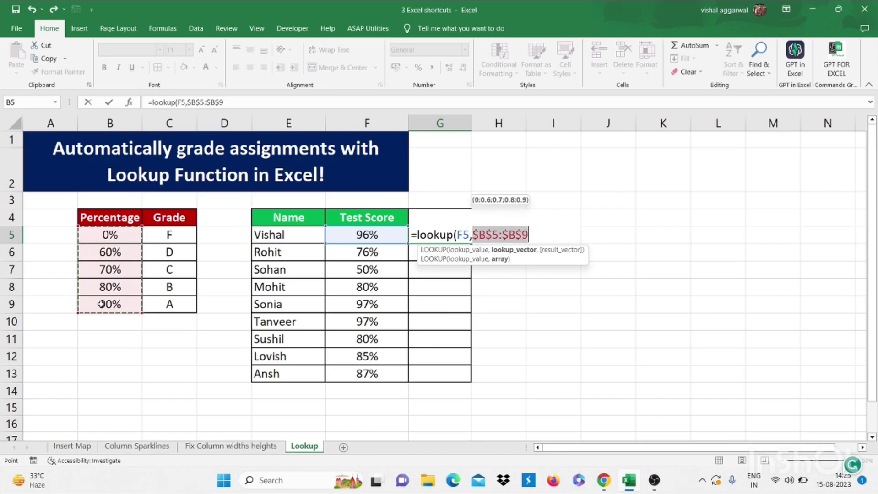
{"action": "type", "text": ","}
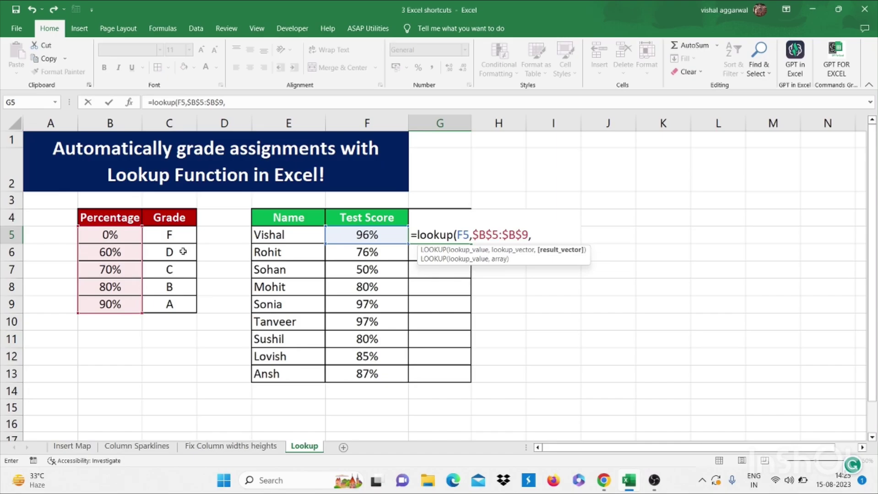
{"action": "left_click_drag", "start_coordinate": [179, 238], "coordinate": [168, 304]}
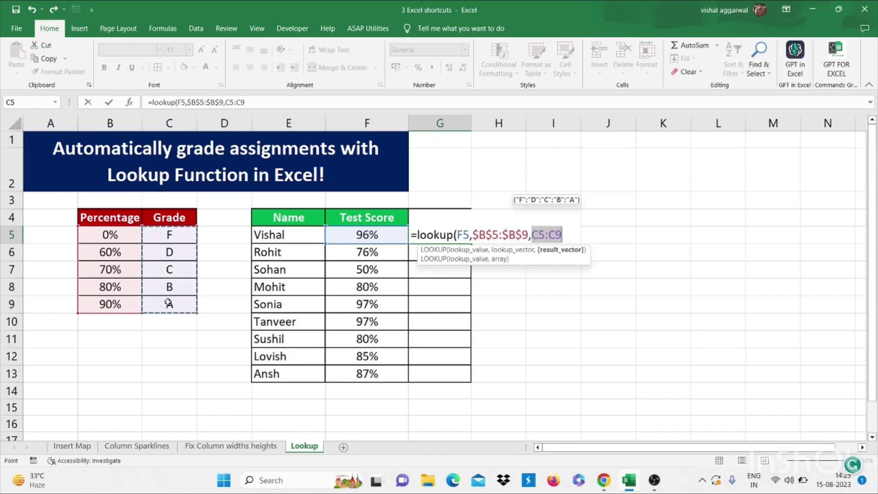
{"action": "key", "text": "F4"}
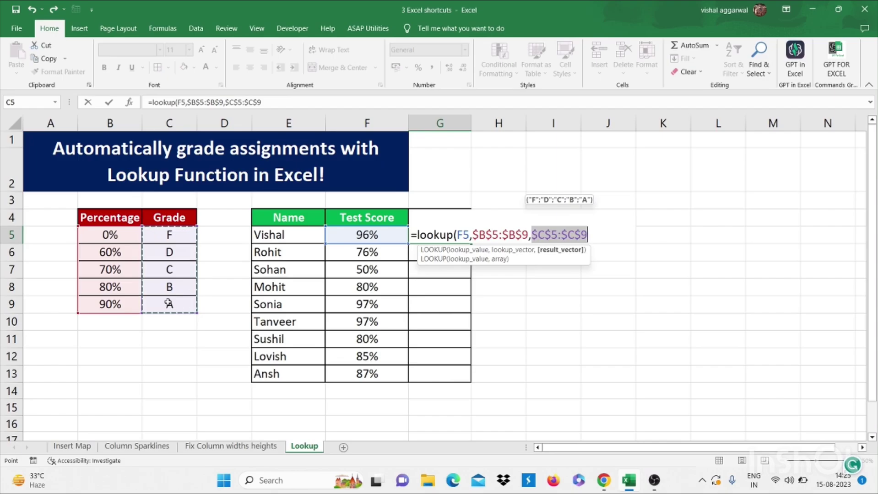
{"action": "type", "text": ")"}
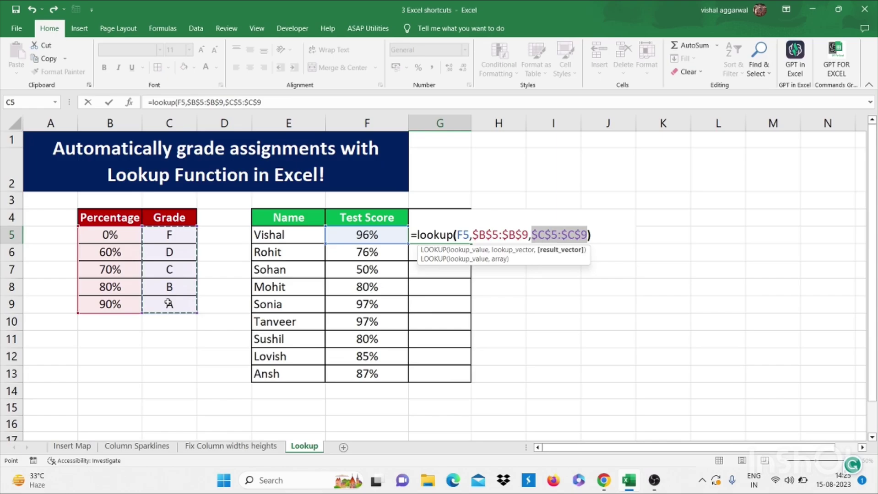
{"action": "key", "text": "Return"}
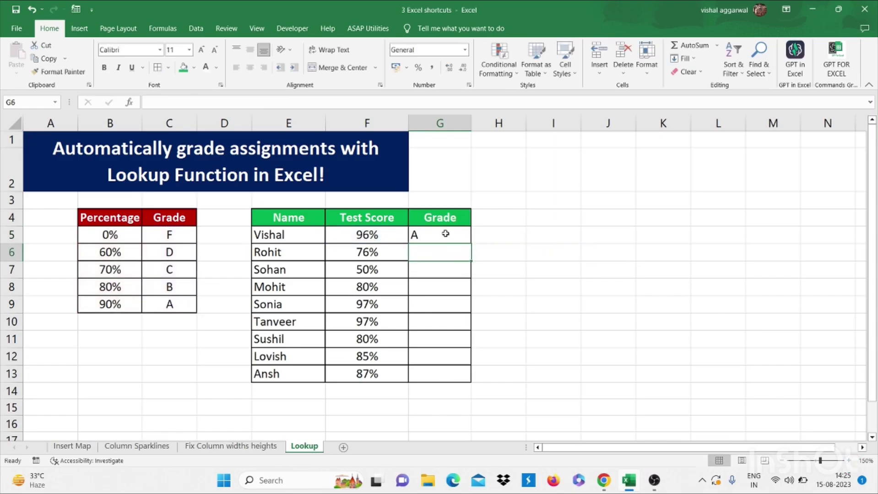
- Fill the G5 LOOKUP formula down to G13, giving grades C, F, B, A, A, B, B, B
{"action": "left_click", "coordinate": [446, 234]}
{"action": "left_click_drag", "start_coordinate": [114, 221], "coordinate": [163, 304]}
{"action": "left_click", "coordinate": [434, 232]}
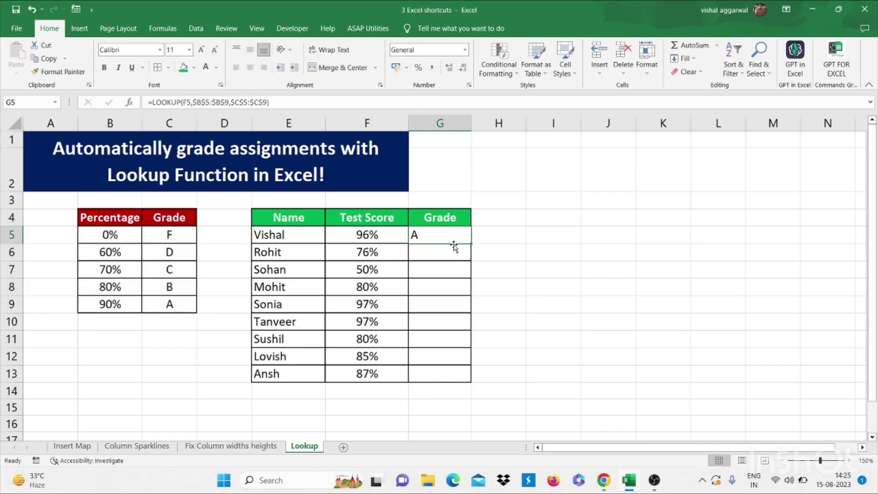
{"action": "double_click", "coordinate": [470, 244]}
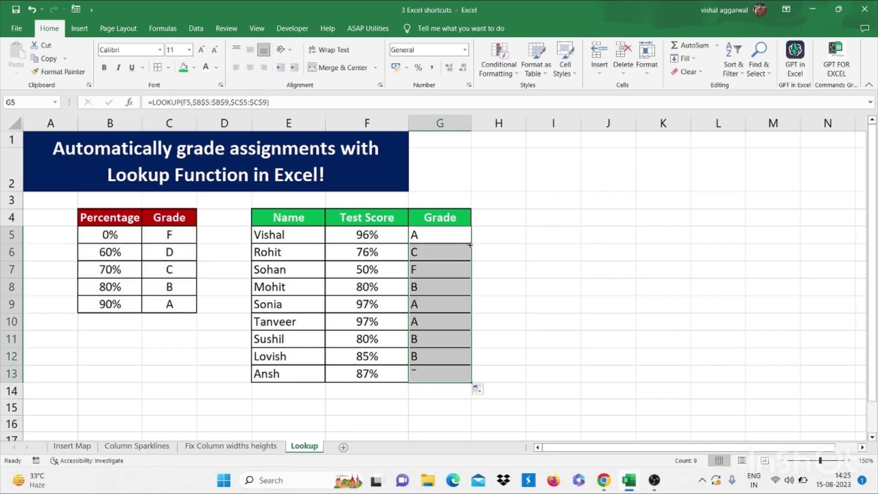
{"action": "left_click", "coordinate": [442, 234]}
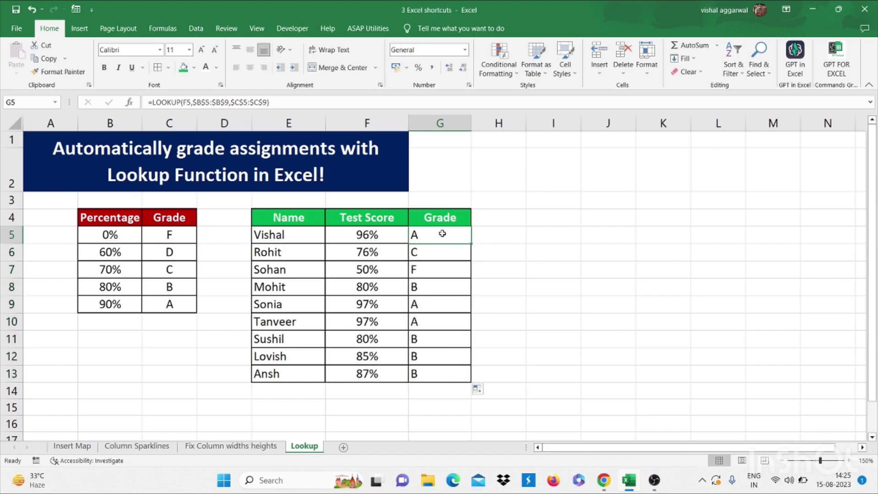